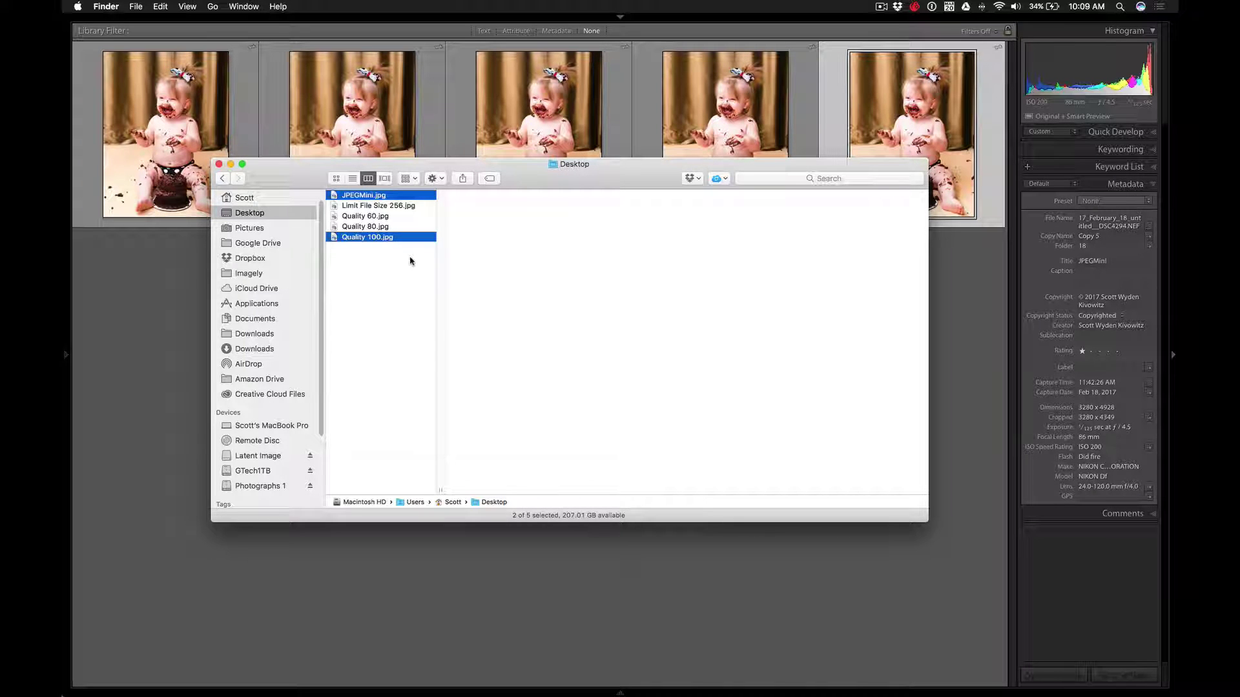
# Select only JPEGMini.jpg in the Desktop folder to inspect its preview and file details.
pyautogui.click(399, 284)
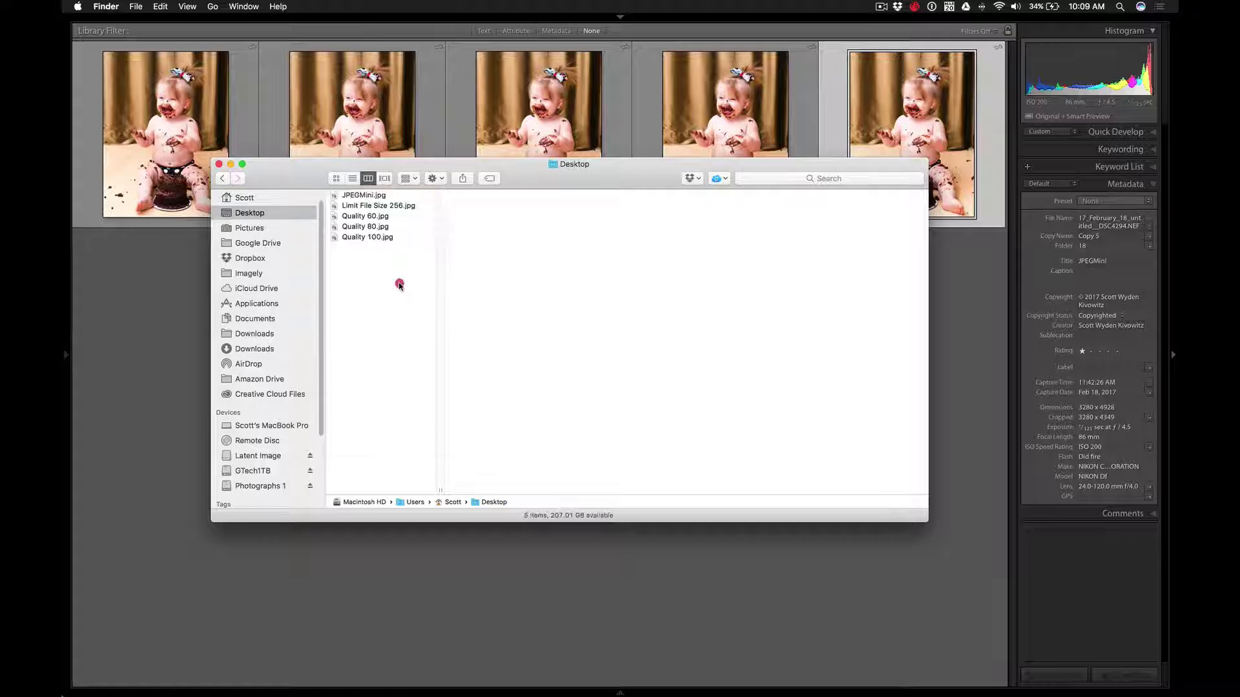
pyautogui.click(362, 195)
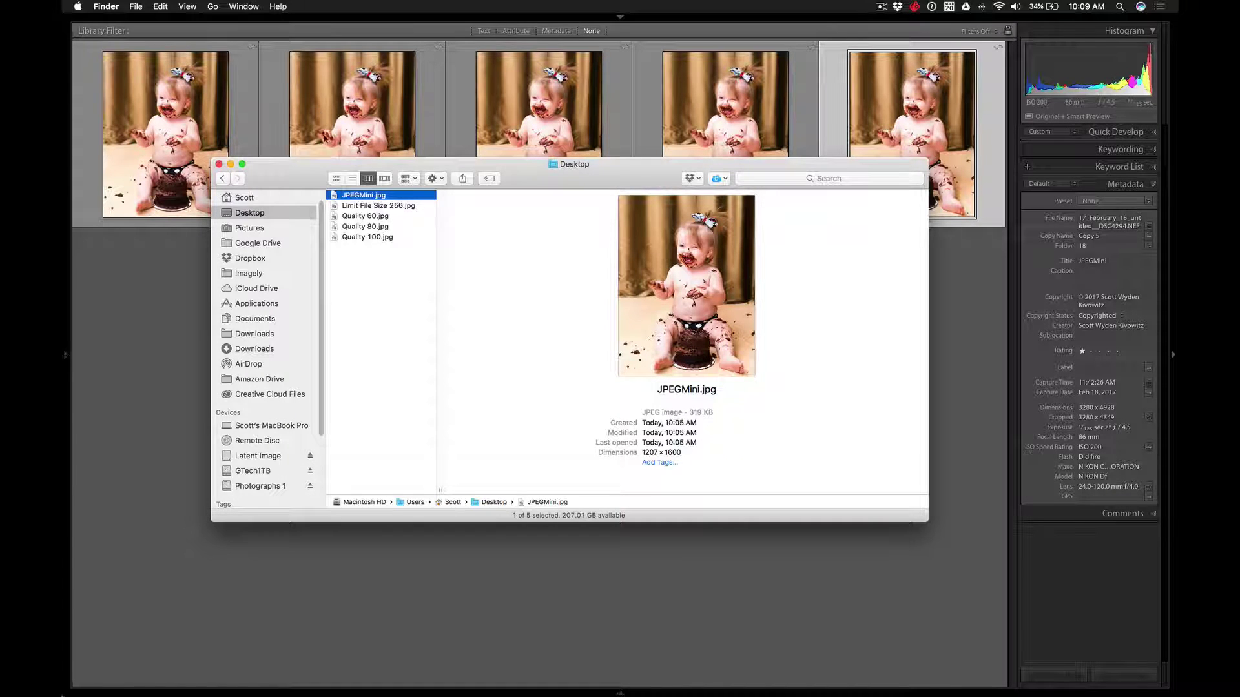
# Switch to Lightroom and open the export settings for the photo copy titled JPEGMini.
pyautogui.click(158, 246)
pyautogui.click(881, 110)
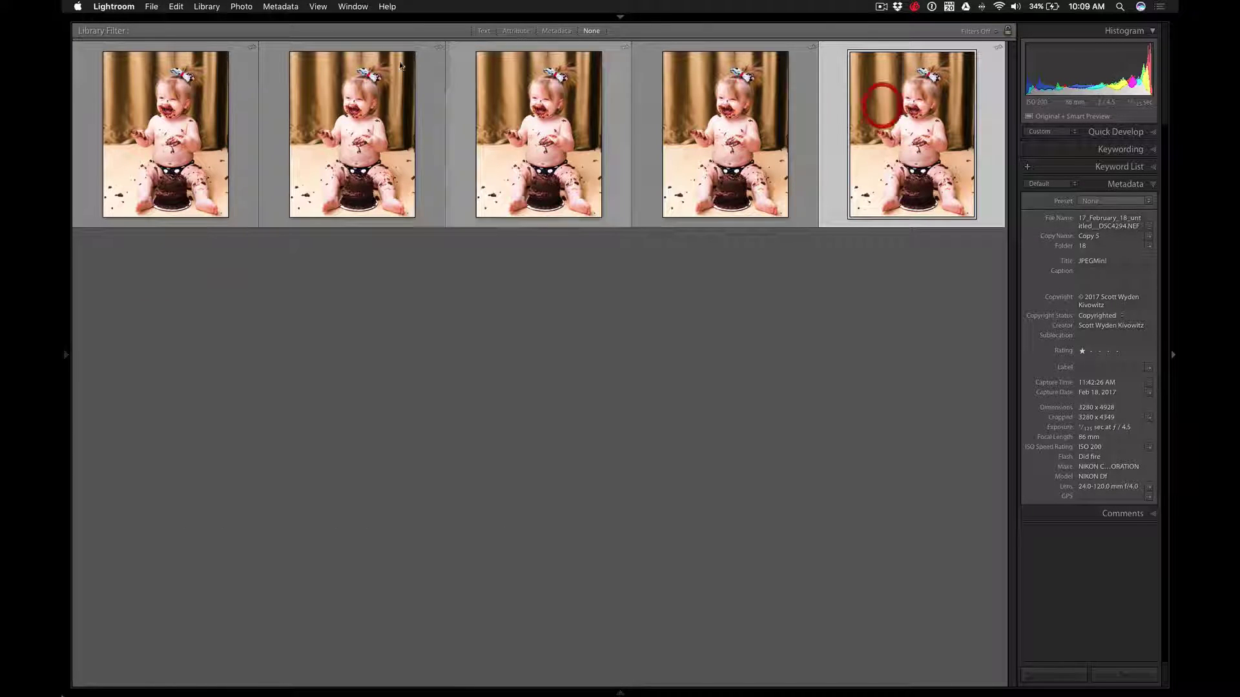
pyautogui.click(152, 6)
pyautogui.click(202, 144)
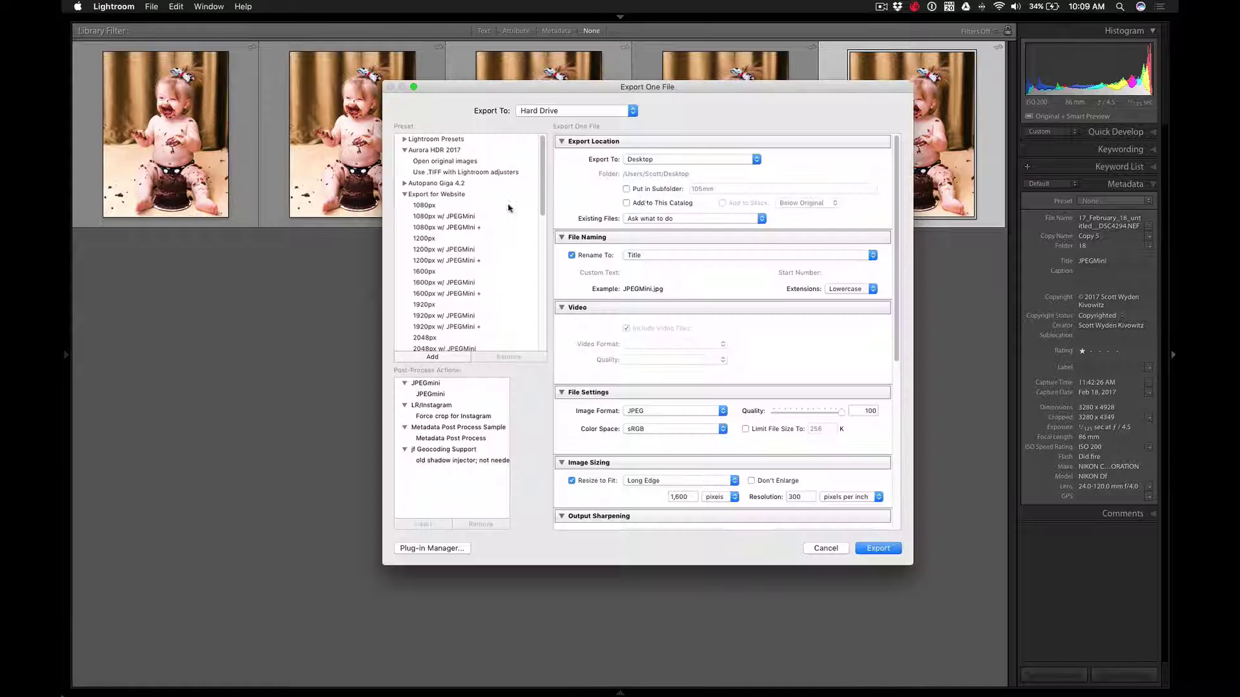
# Review the export settings for file format, quality, image sizing, sharpening, metadata and JPEGmini optimization.
pyautogui.scroll(-5, 884, 256)
pyautogui.scroll(-5, 884, 256)
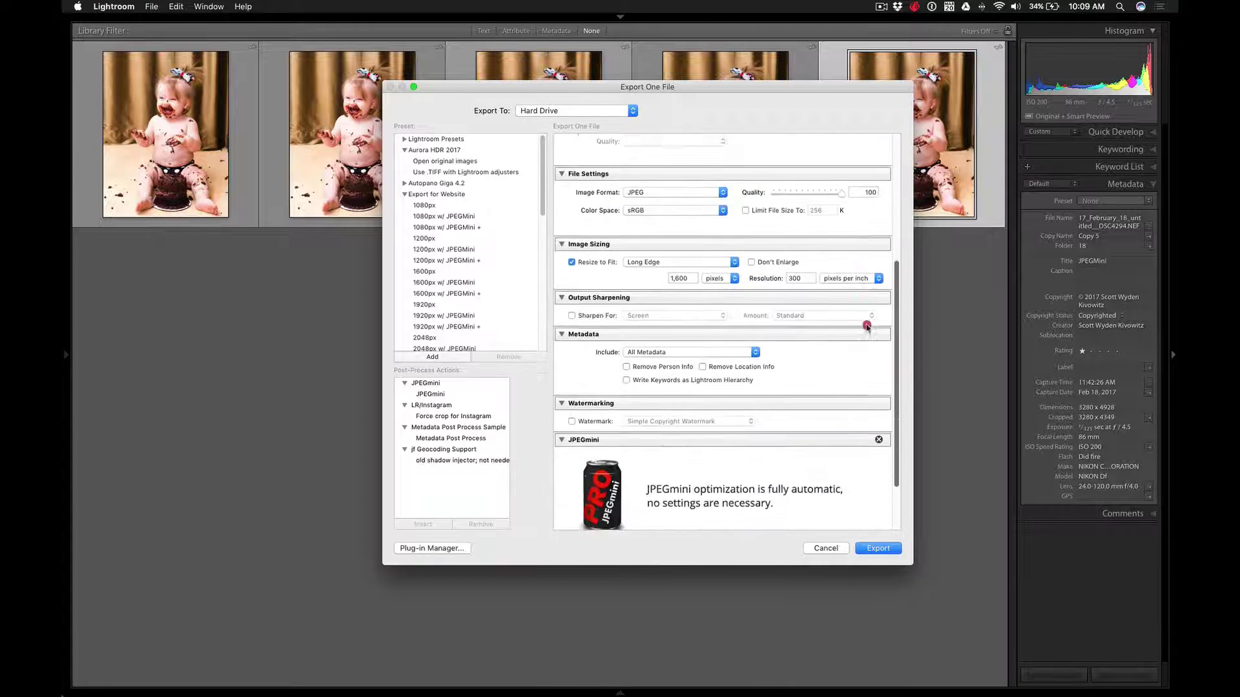
pyautogui.click(863, 326)
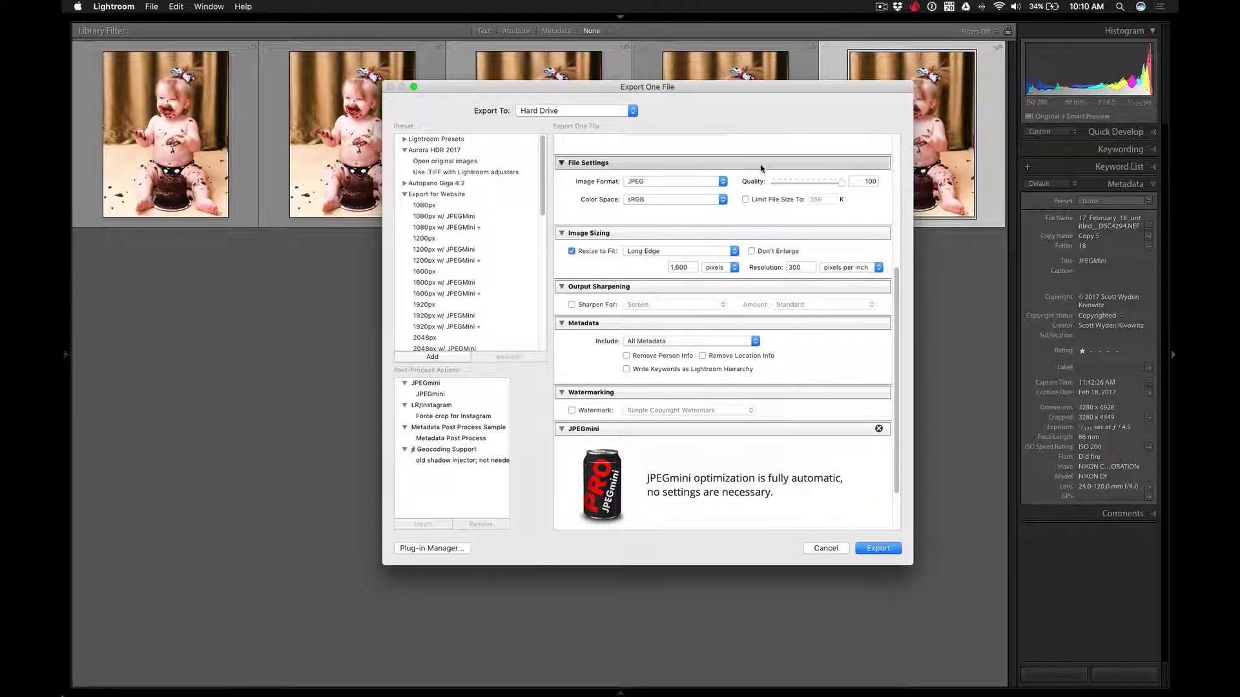
pyautogui.moveTo(897, 316); pyautogui.dragTo(900, 366)
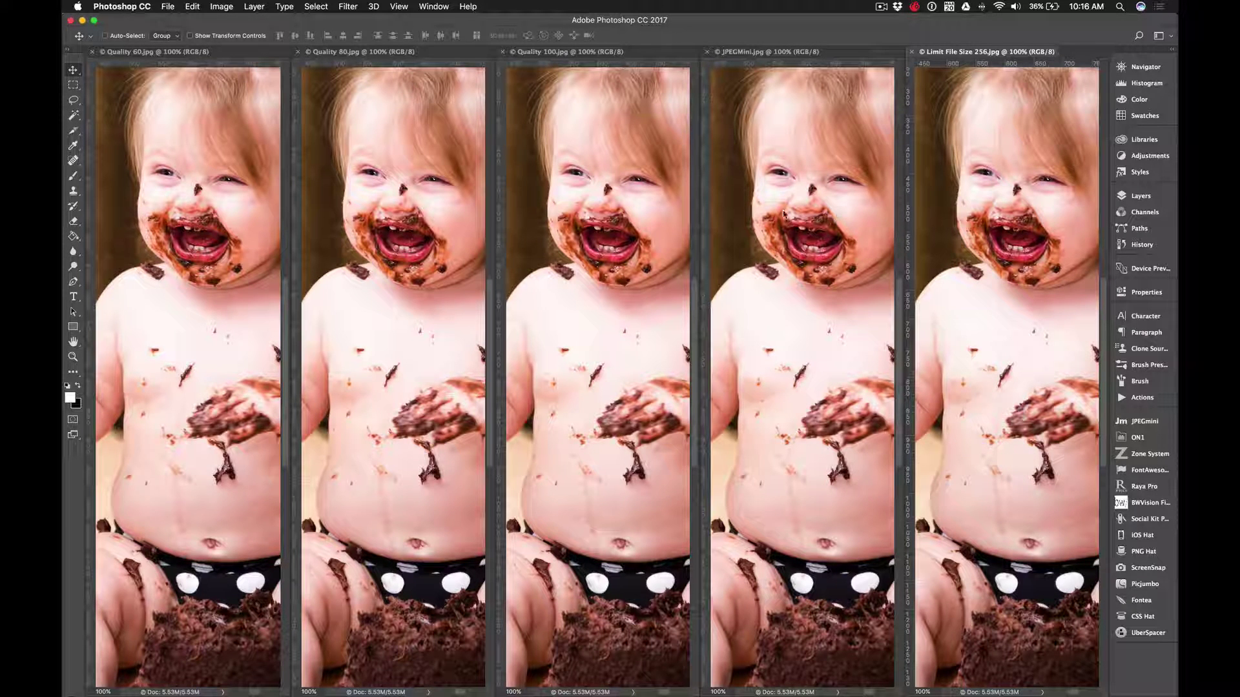
# Magnify Quality 60.jpg to 200% in Photoshop and bring the baby's face into view.
pyautogui.press('super')
pyautogui.click(208, 211)
pyautogui.press('super+equal')
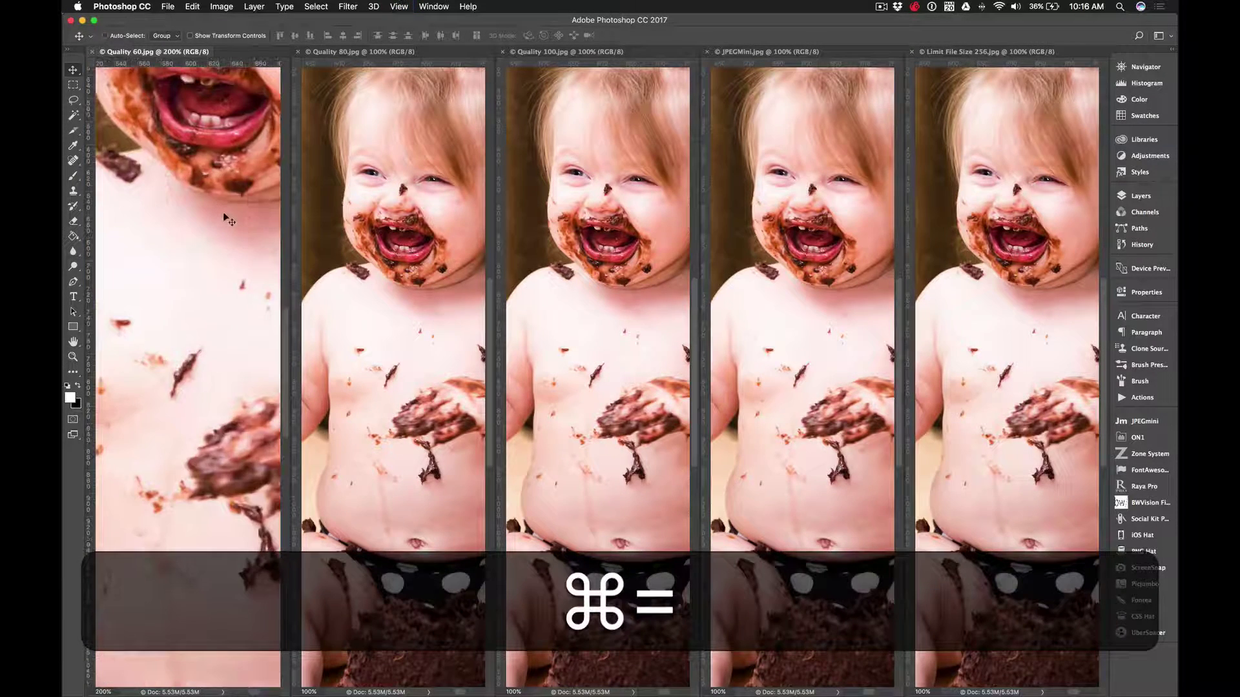
pyautogui.scroll(10, 232, 291)
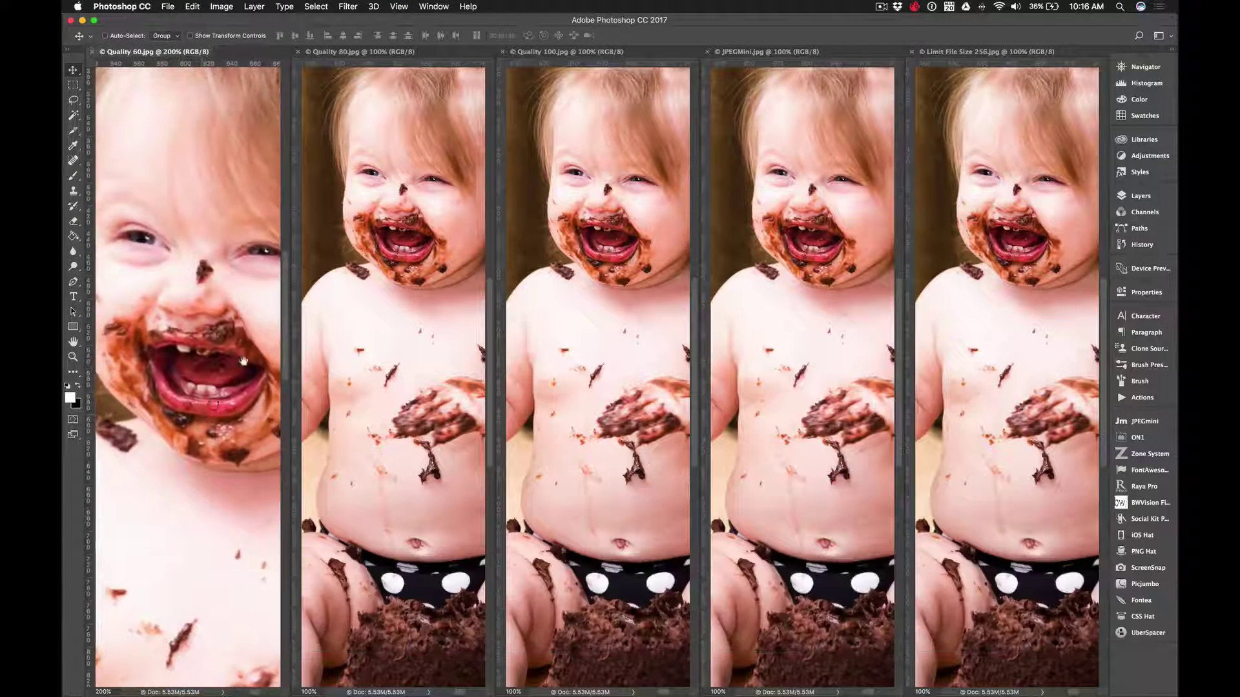
# Magnify Quality 80.jpg to 200% and align its view of the baby's face with Quality 60.jpg.
pyautogui.click(332, 263)
pyautogui.press('super+equal')
pyautogui.moveTo(369, 194); pyautogui.dragTo(368, 390)
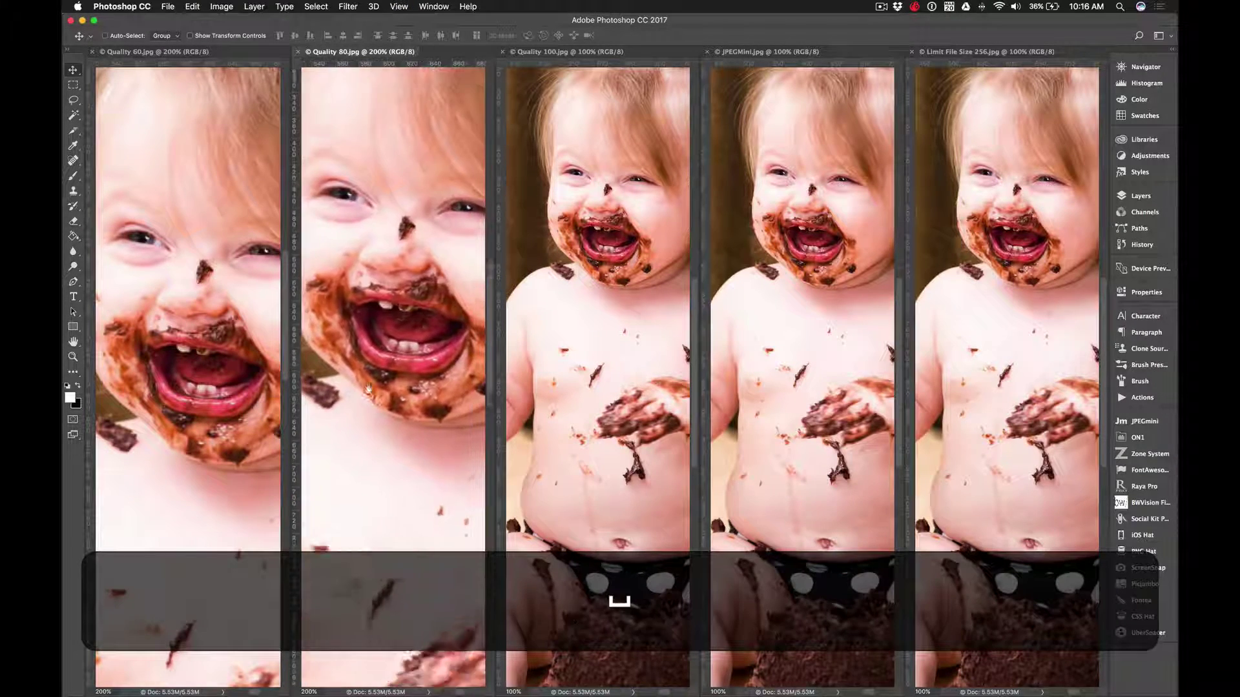
pyautogui.moveTo(411, 215); pyautogui.dragTo(420, 272)
# Magnify Quality 100.jpg to 200% and frame the baby's face for comparison.
pyautogui.click(545, 263)
pyautogui.press('super+equal')
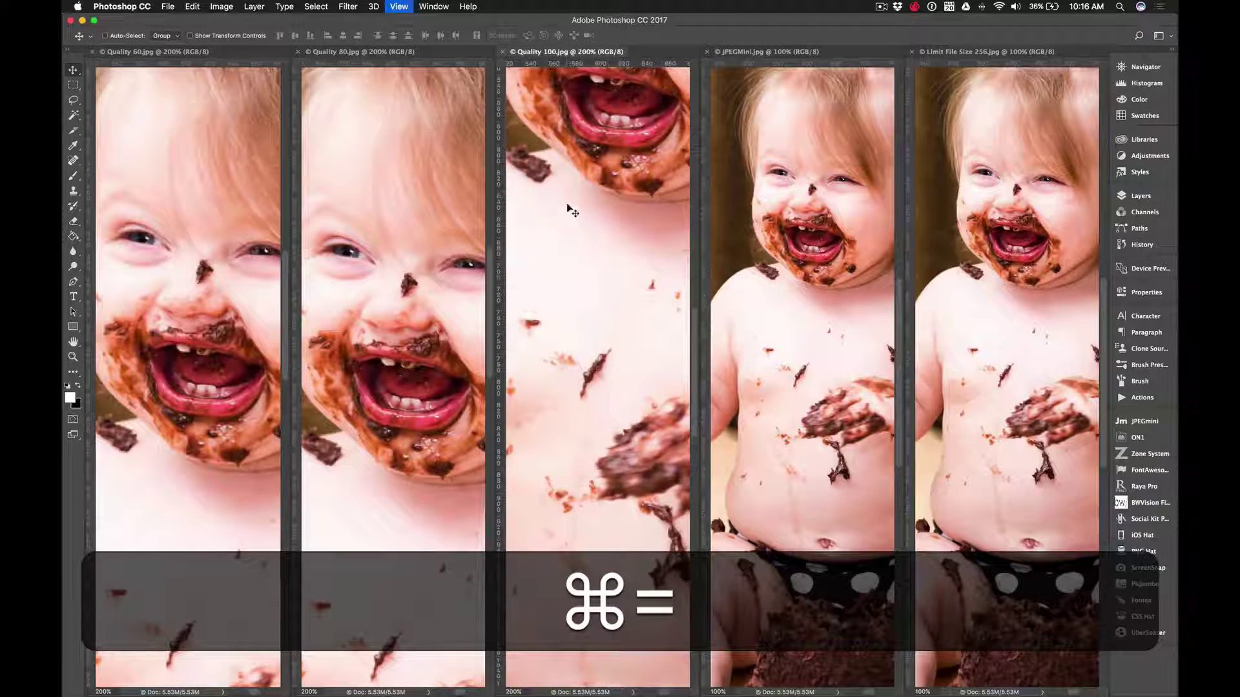
pyautogui.moveTo(572, 211); pyautogui.dragTo(561, 473)
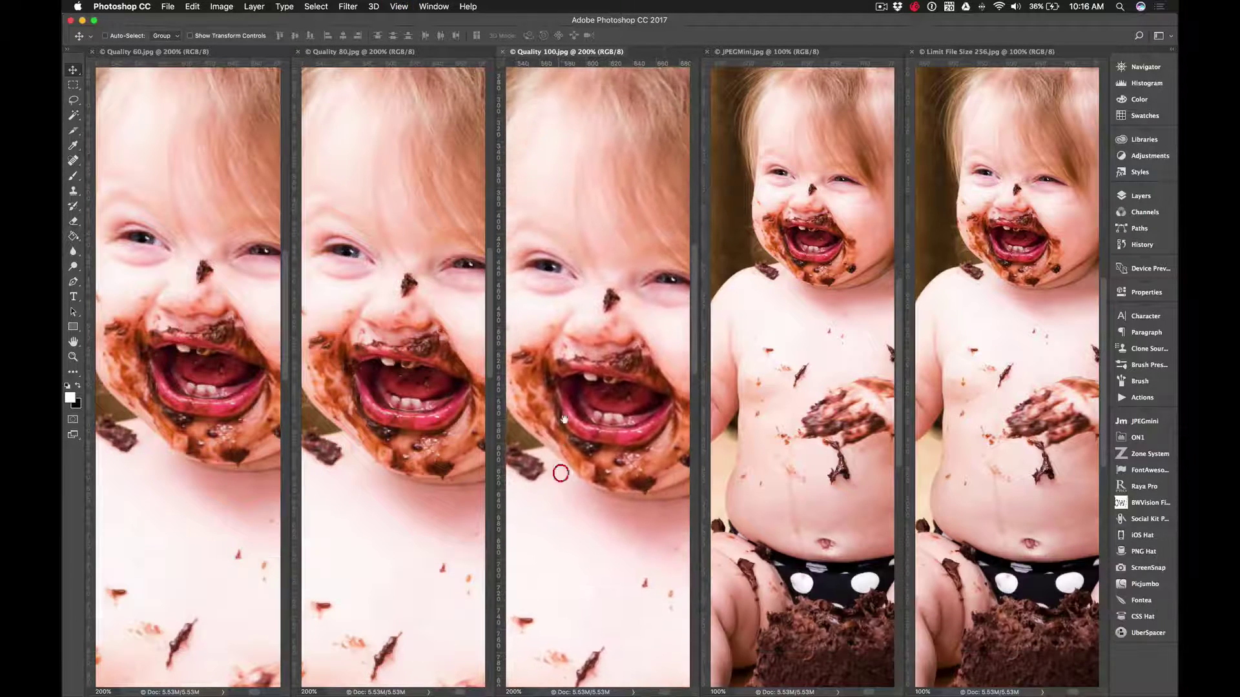
# Magnify JPEGMini.jpg to 200% and frame the face to match the Quality 100.jpg view.
pyautogui.click(766, 239)
pyautogui.press('super+equal')
pyautogui.moveTo(749, 93); pyautogui.dragTo(749, 478)
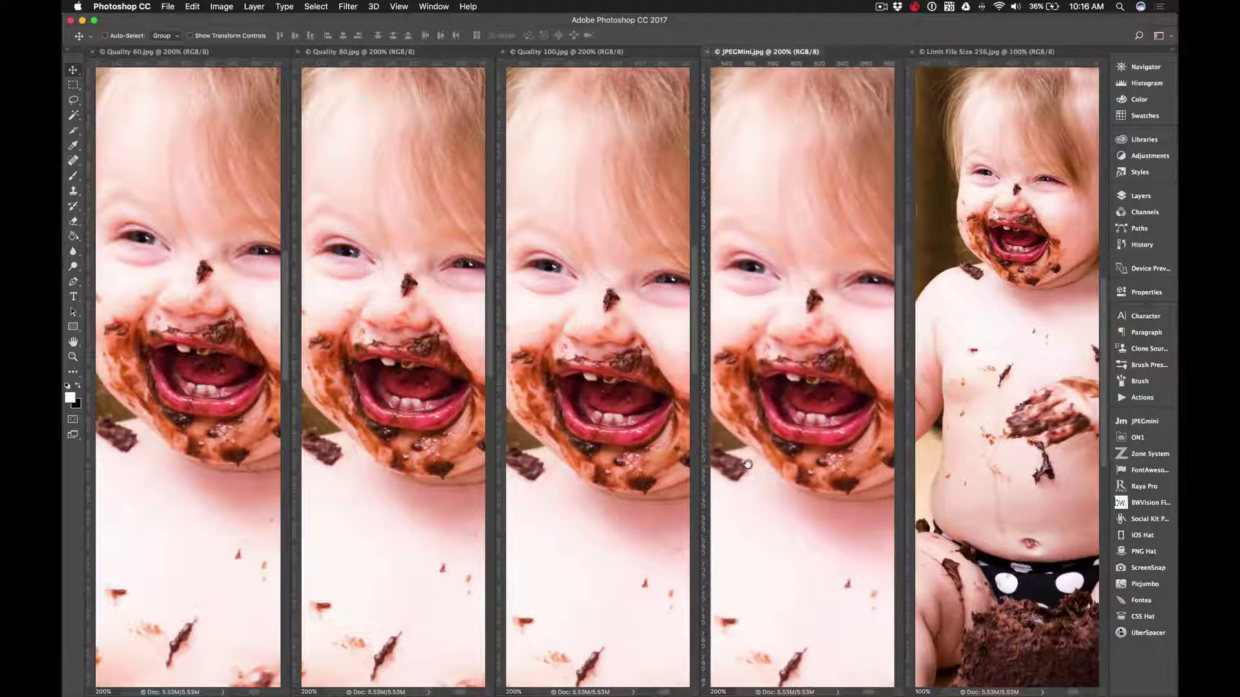
# Magnify Limit File Size 256.jpg to 200% and show the face alongside the other four versions.
pyautogui.click(934, 268)
pyautogui.press('super+equal')
pyautogui.moveTo(939, 194); pyautogui.dragTo(957, 506)
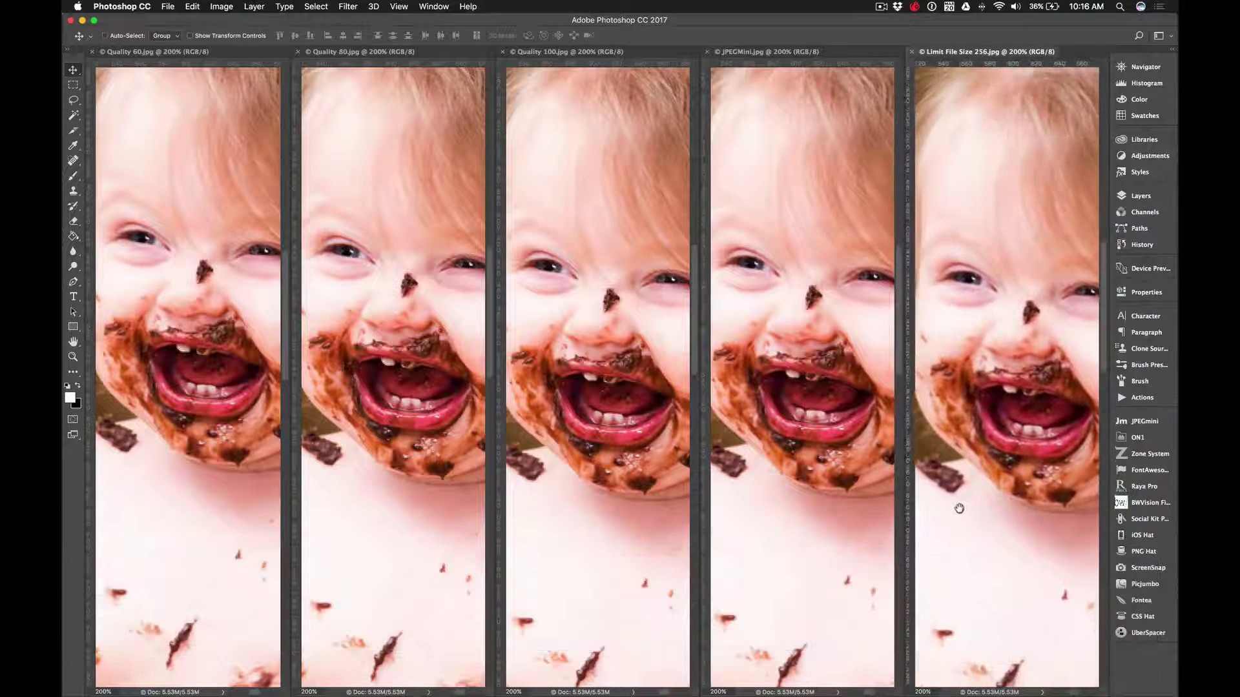
pyautogui.click(637, 288)
pyautogui.moveTo(637, 287); pyautogui.dragTo(631, 280)
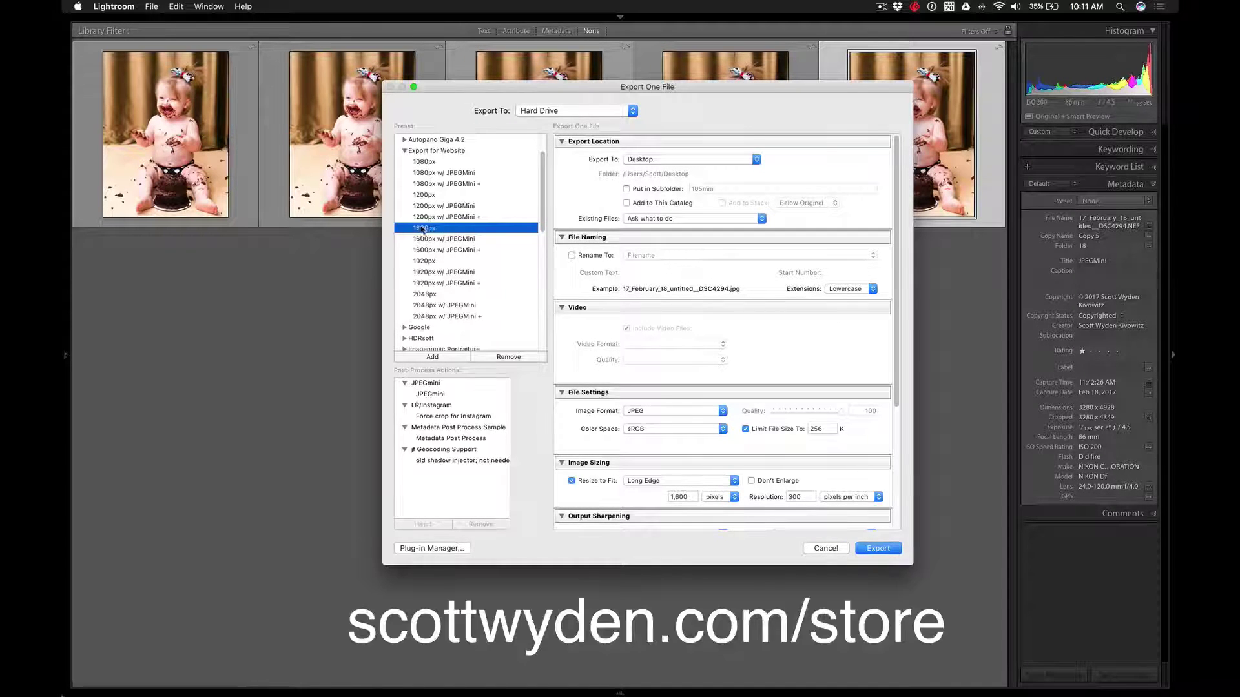
# Examine the 1600px export preset in Lightroom, including its file size limit, image sizing and output sharpening.
pyautogui.moveTo(896, 231); pyautogui.dragTo(899, 332)
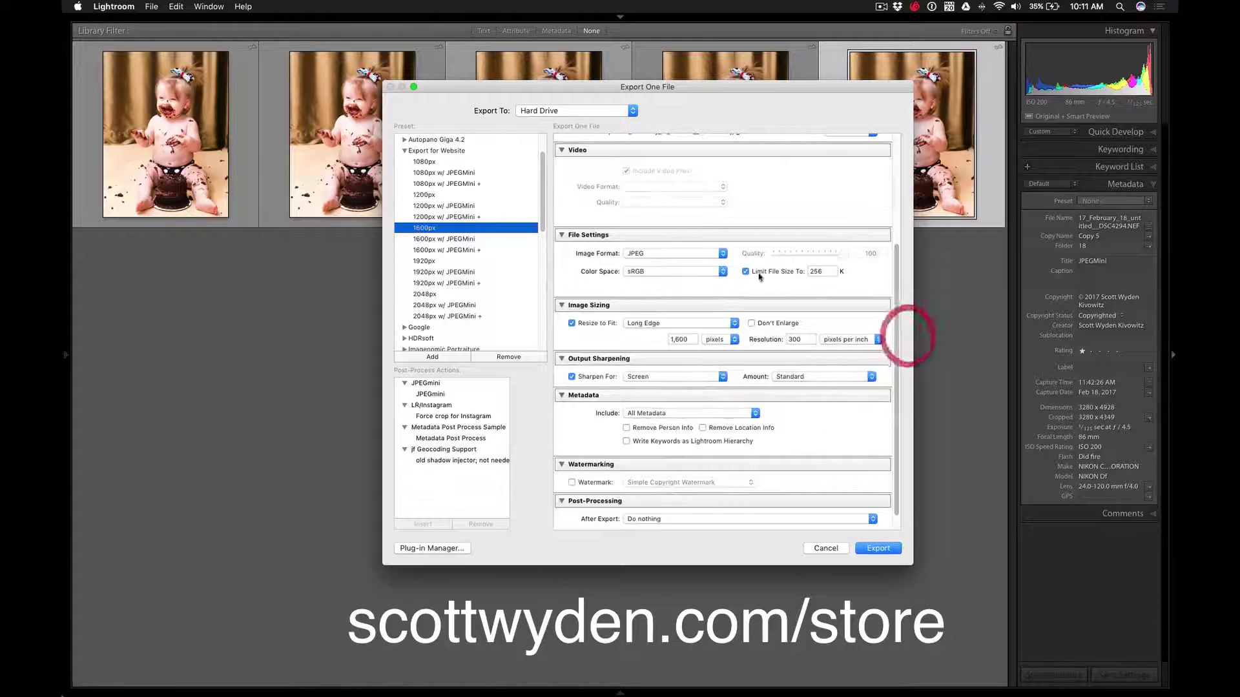
pyautogui.doubleClick(820, 272)
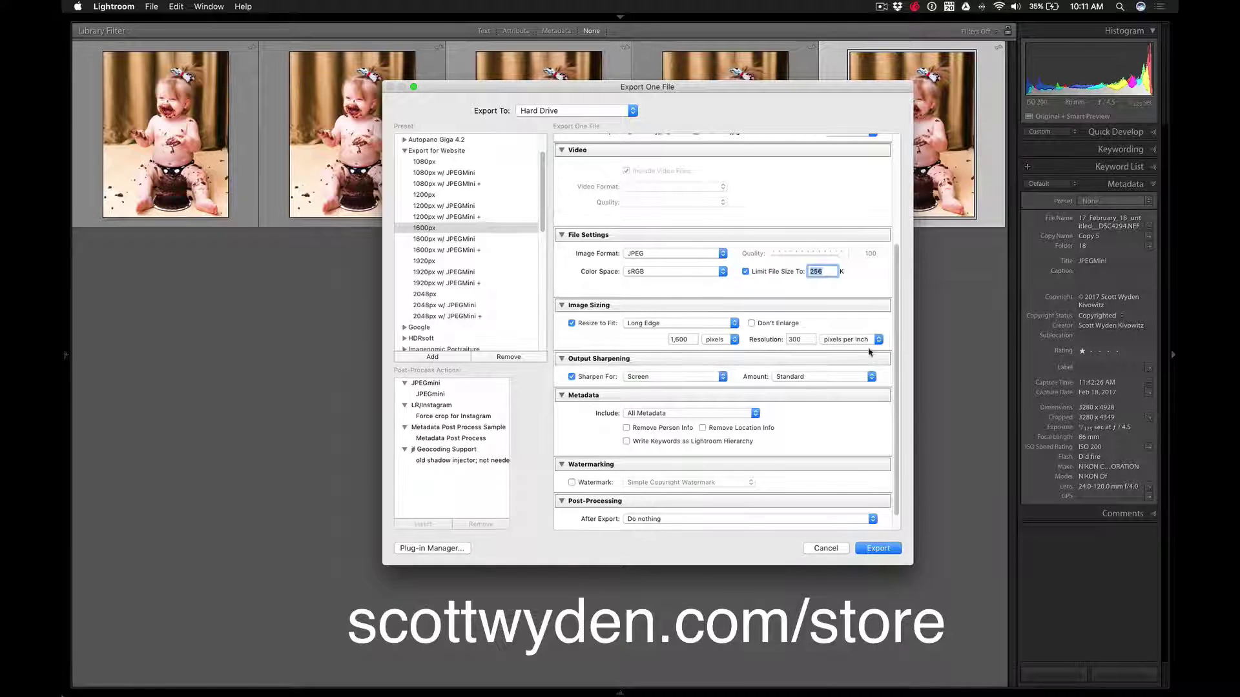
pyautogui.moveTo(897, 394); pyautogui.dragTo(897, 407)
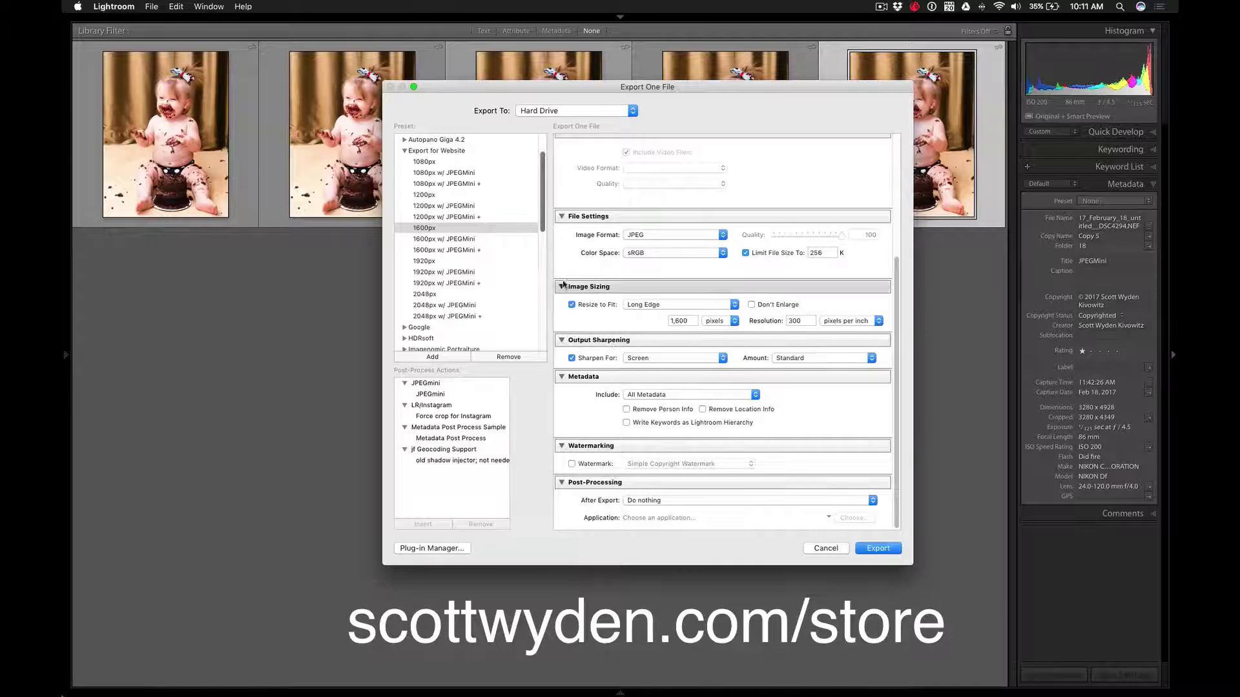
# Load the 1600px w/ JPEGMini export preset and examine its file settings and JPEGmini section.
pyautogui.click(443, 240)
pyautogui.moveTo(901, 349); pyautogui.dragTo(900, 295)
pyautogui.scroll(-10, 897, 295)
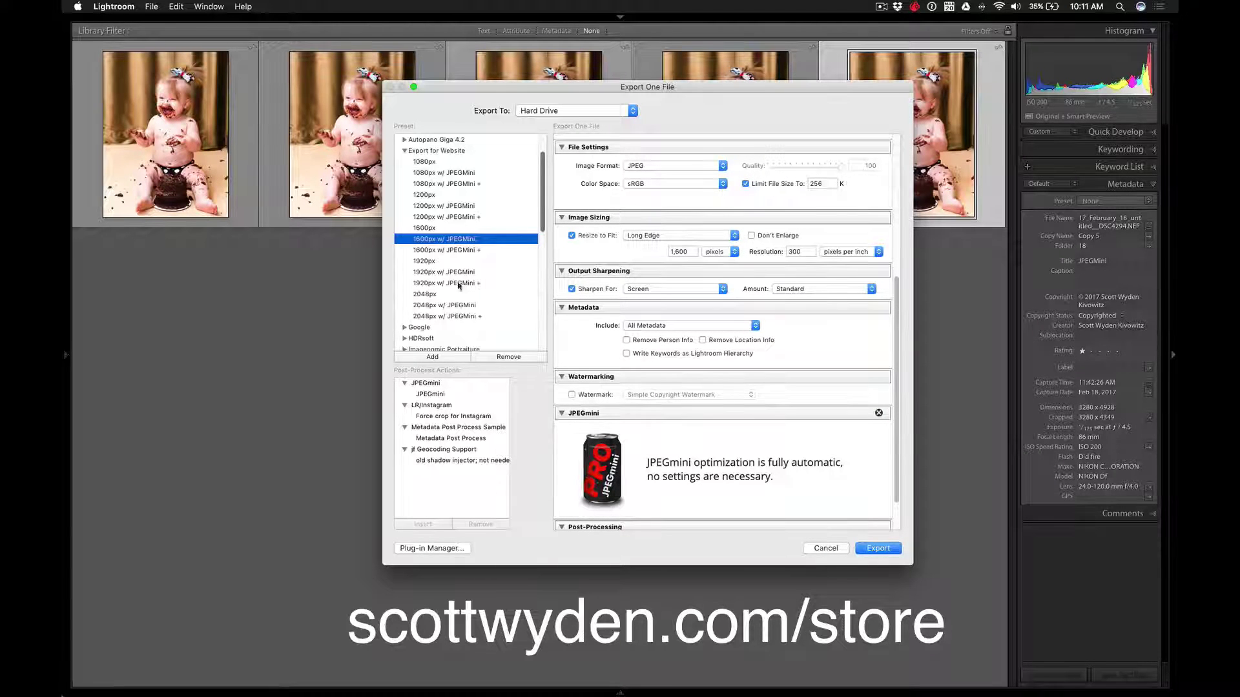
# Load the 1600px w/ JPEGMini + export preset and review its quality, sizing, sharpening and JPEGmini settings.
pyautogui.click(431, 252)
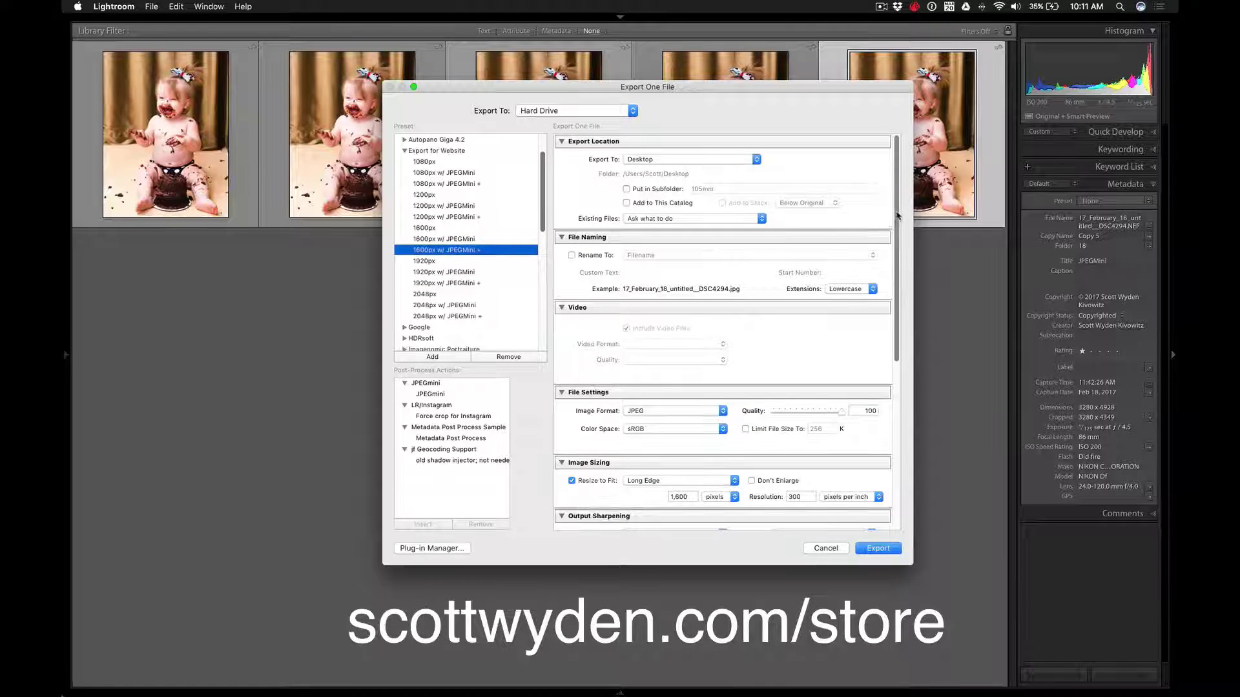
pyautogui.moveTo(898, 220); pyautogui.dragTo(912, 349)
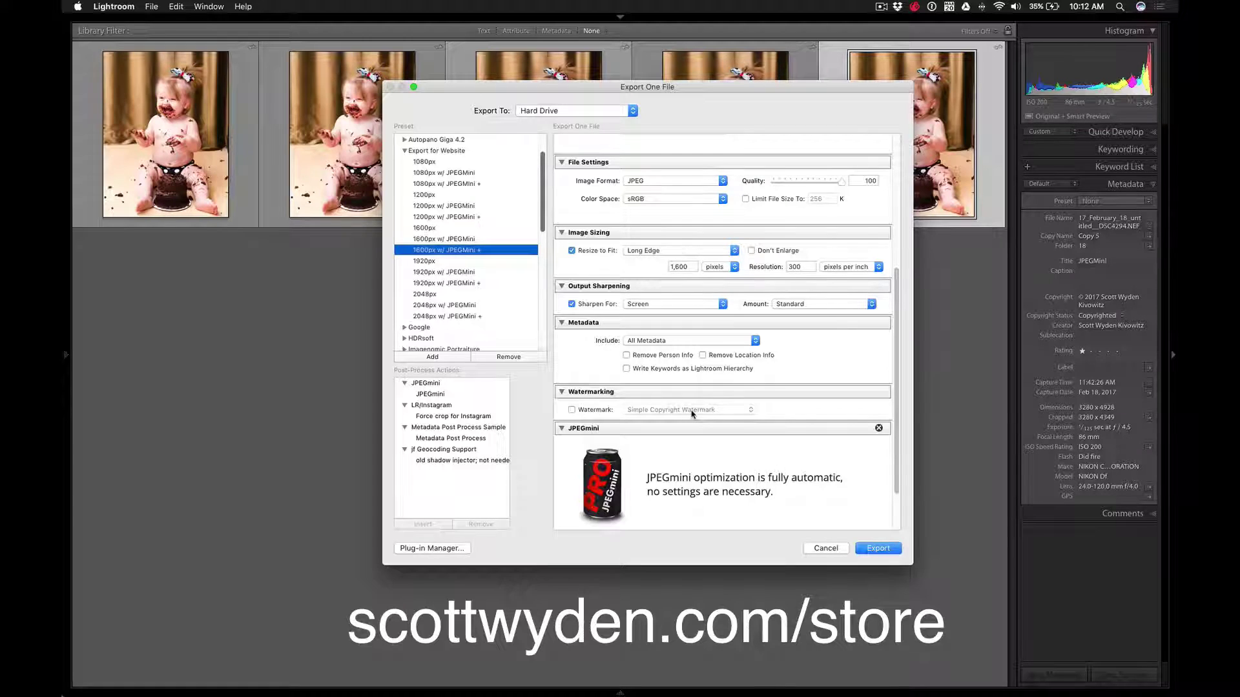
pyautogui.rightClick(417, 243)
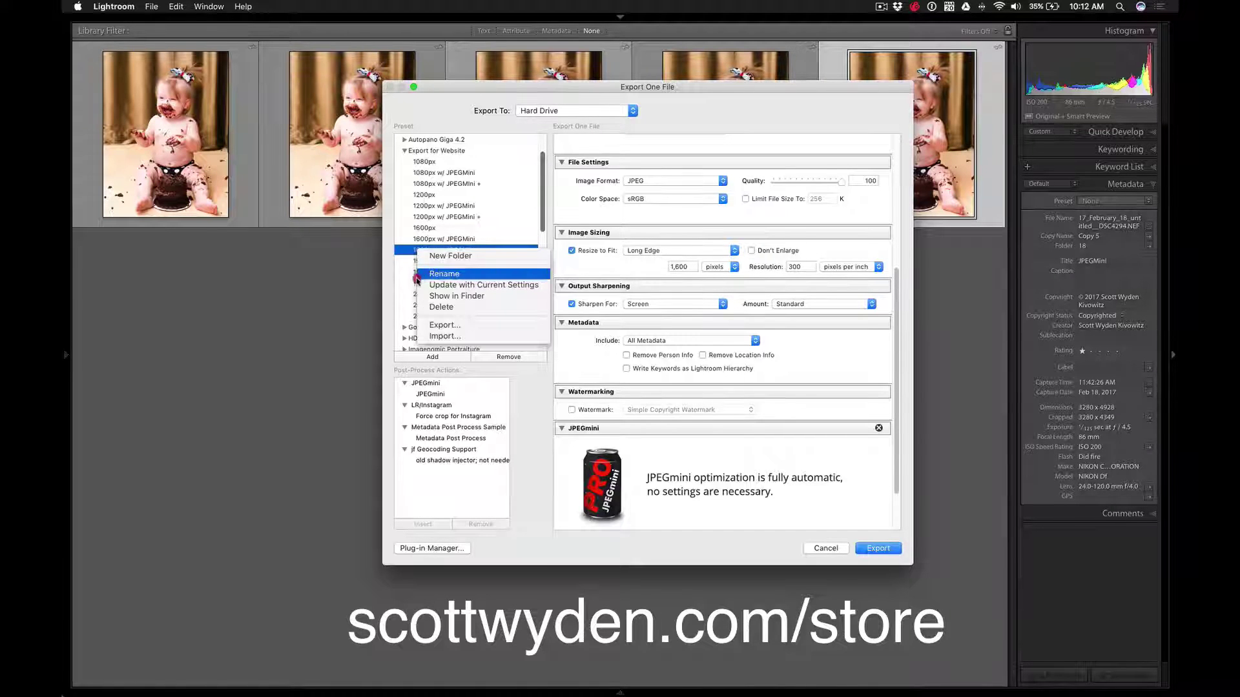
pyautogui.click(375, 286)
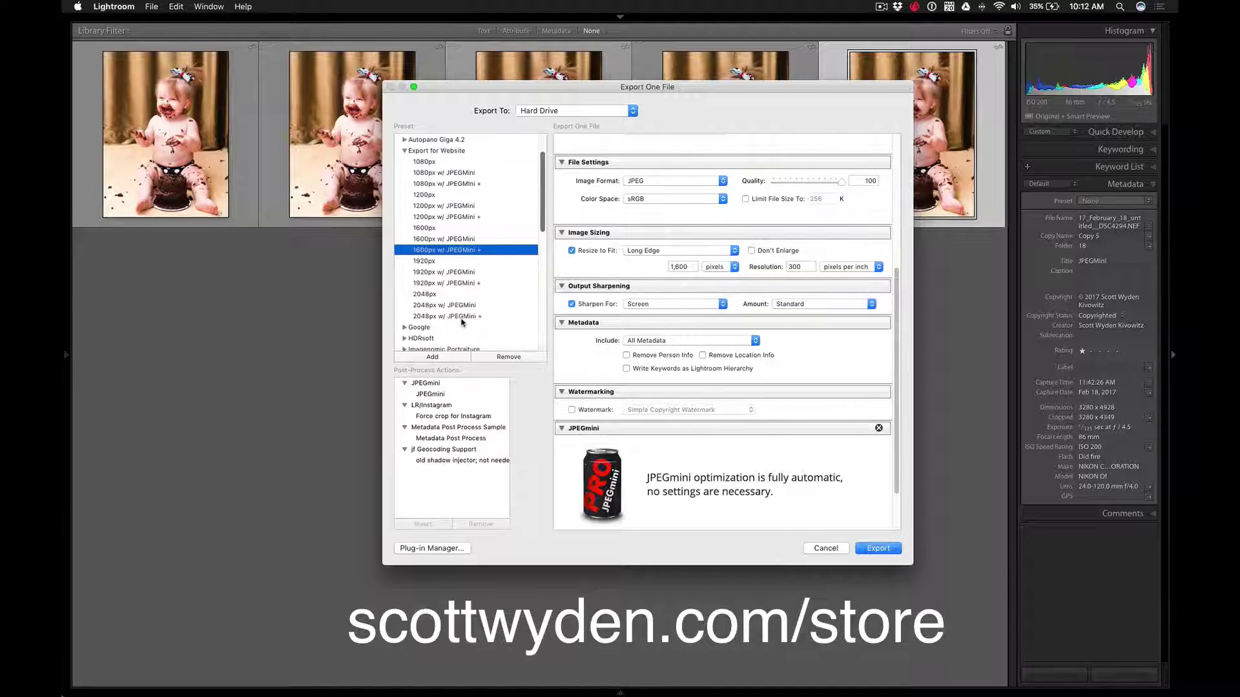
pyautogui.click(895, 305)
pyautogui.moveTo(895, 305); pyautogui.dragTo(894, 179)
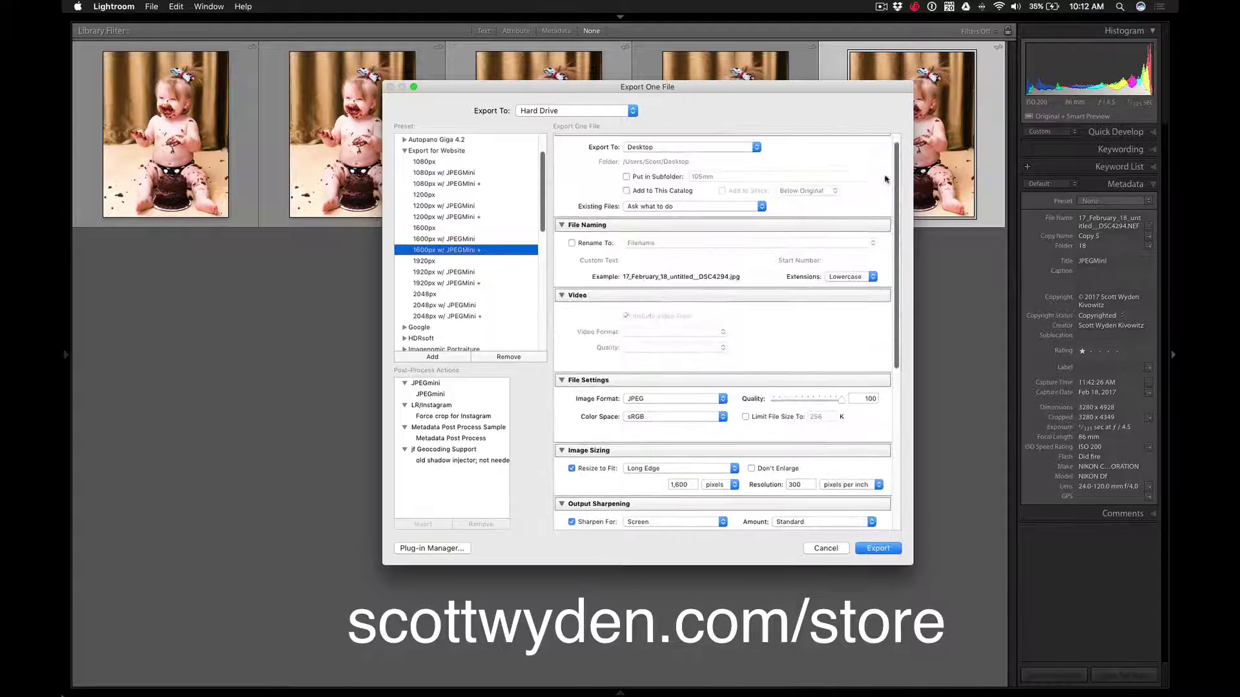